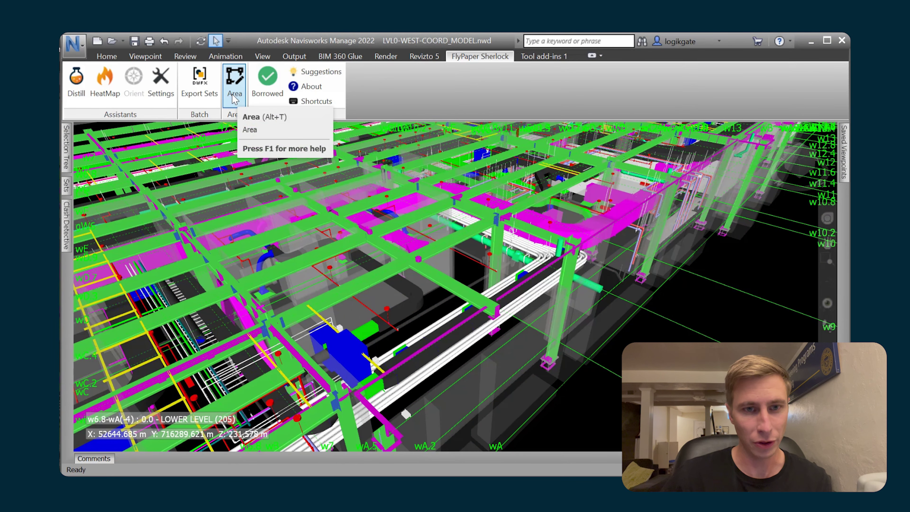
# Step: In the top-down plan, trace a rectangle from the plan's left edge to gridline 47.5
pyautogui.click(233, 95)
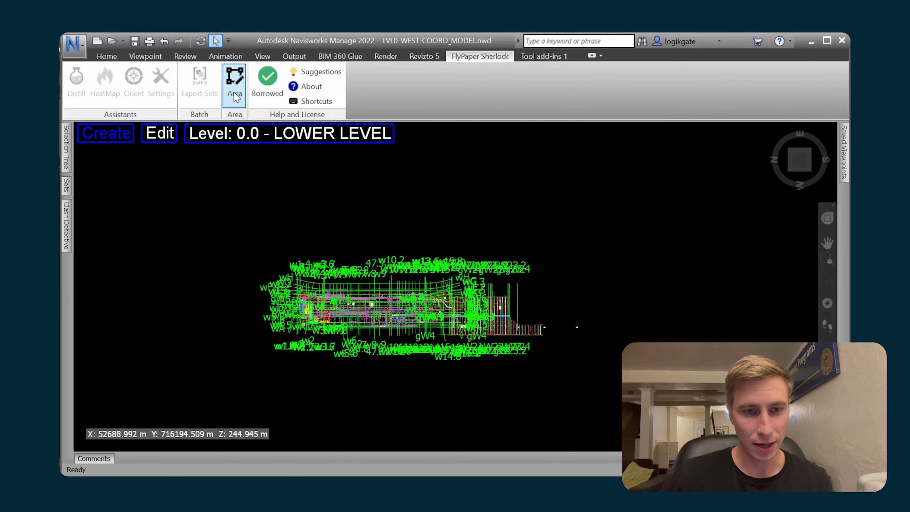
pyautogui.click(800, 161)
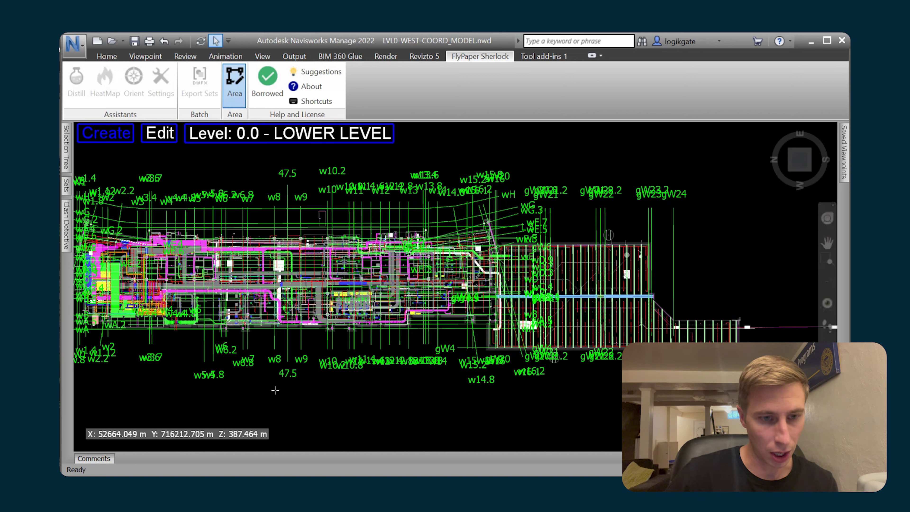
pyautogui.click(273, 389)
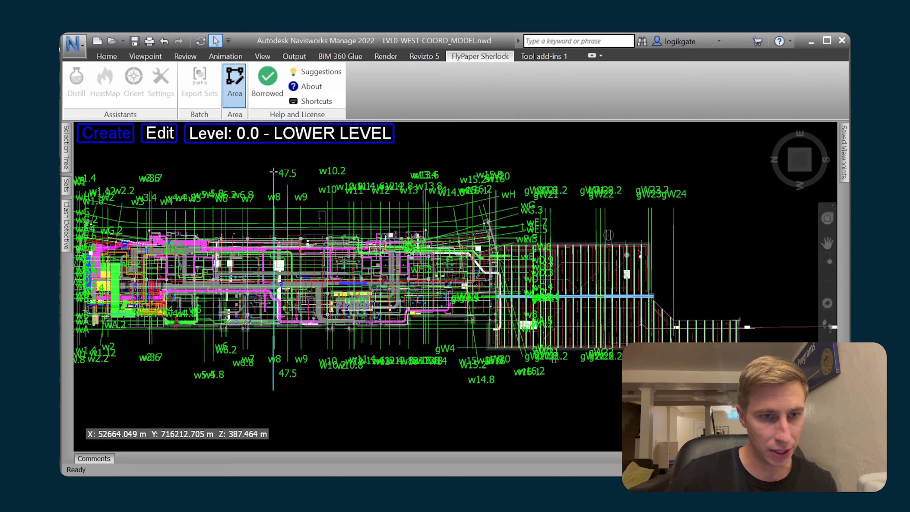
pyautogui.click(273, 165)
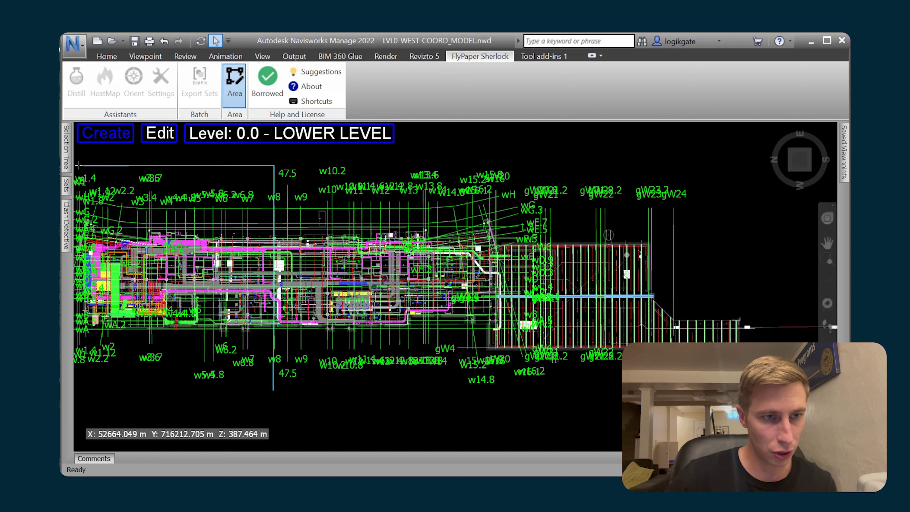
pyautogui.click(75, 165)
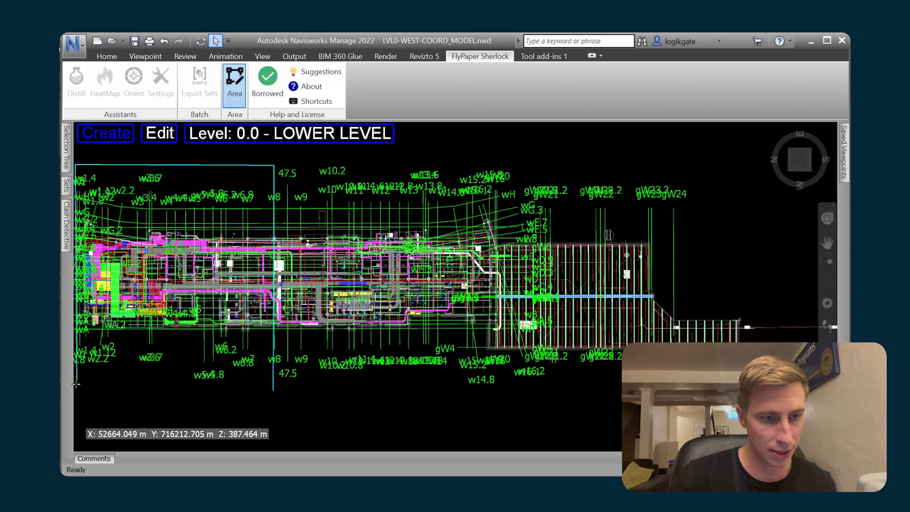
pyautogui.click(75, 394)
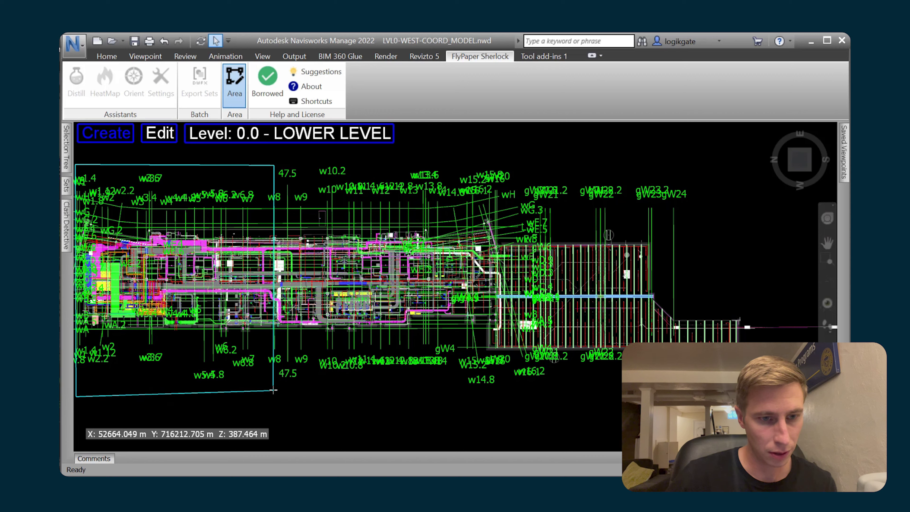
# Step: Close the west outline and save it as area 'Phase 1', spanning LOWEST BOUND to HIGHEST BOUND
pyautogui.click(274, 389)
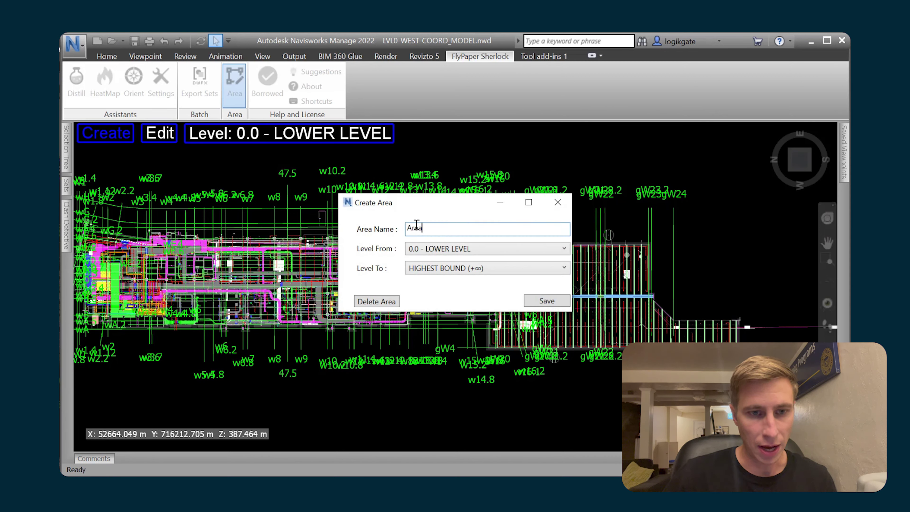
pyautogui.doubleClick(413, 228)
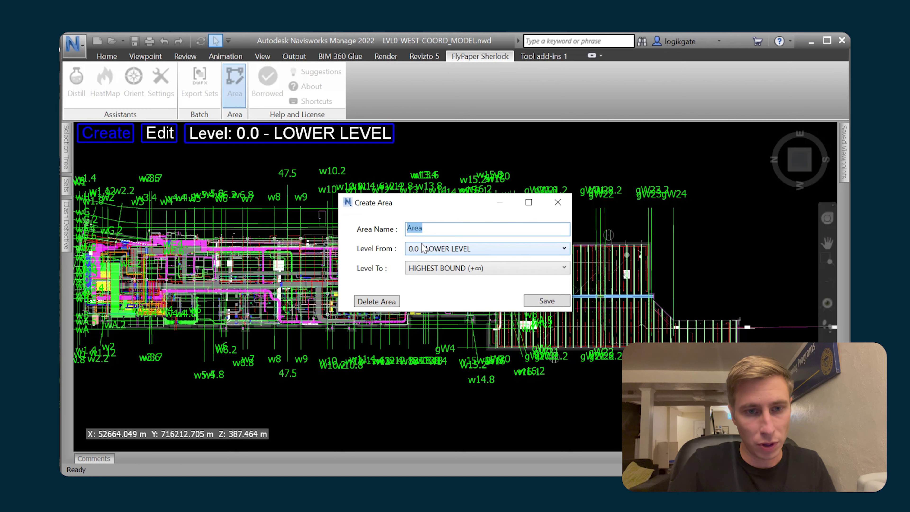
pyautogui.write('Phase 1')
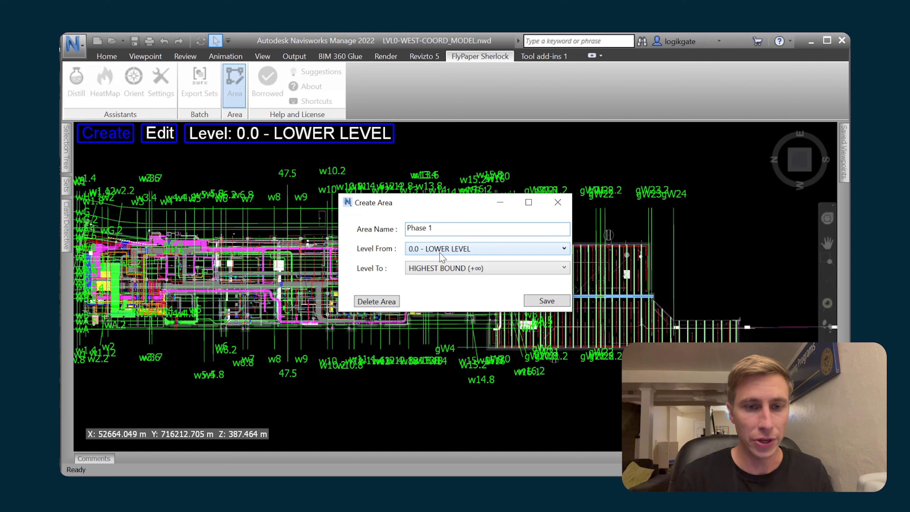
pyautogui.click(434, 248)
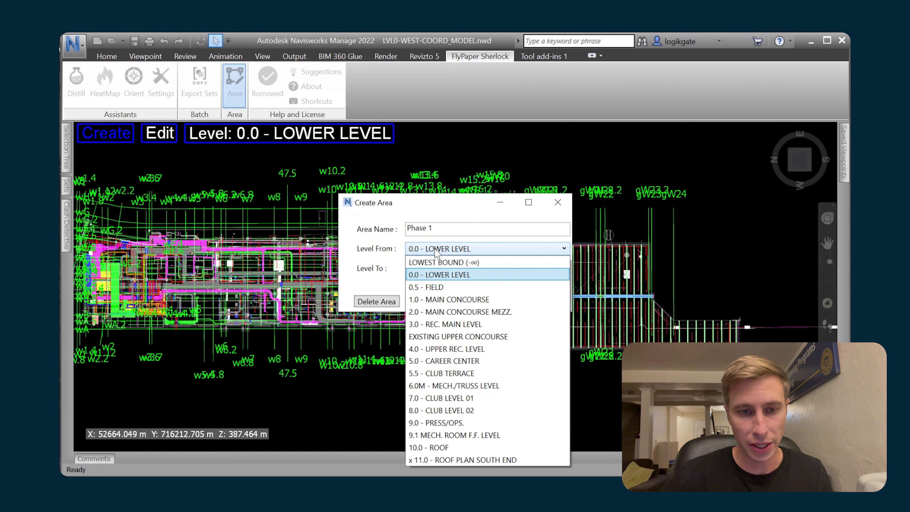
pyautogui.click(441, 261)
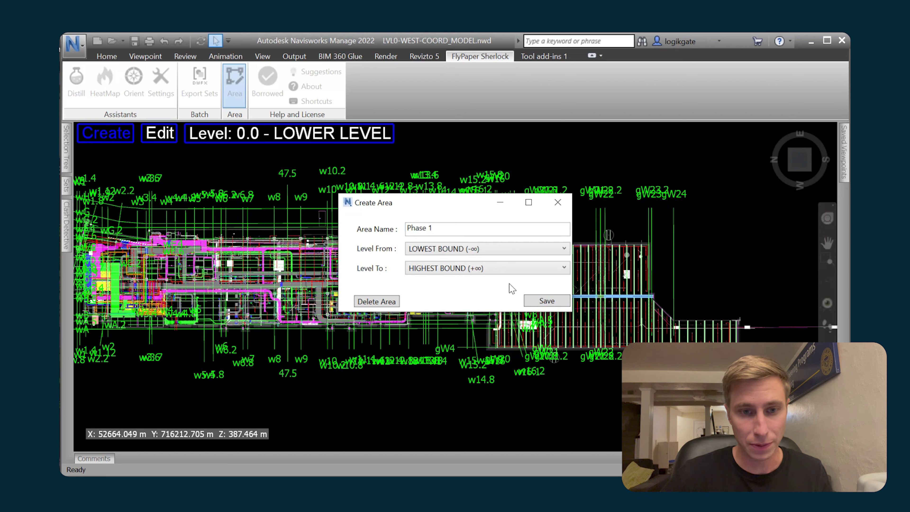
pyautogui.click(541, 302)
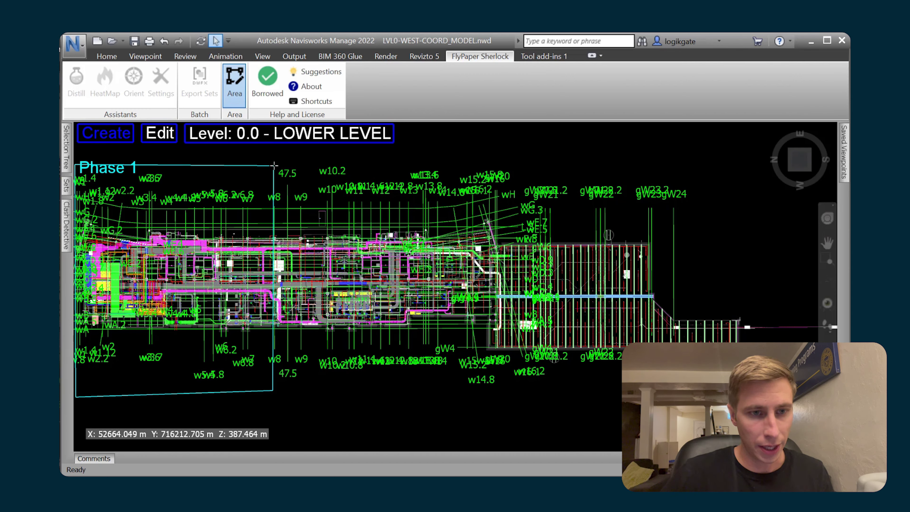
# Step: Outline a second rectangle east of gridline 47.5, sharing Phase 1's right edge
pyautogui.click(278, 165)
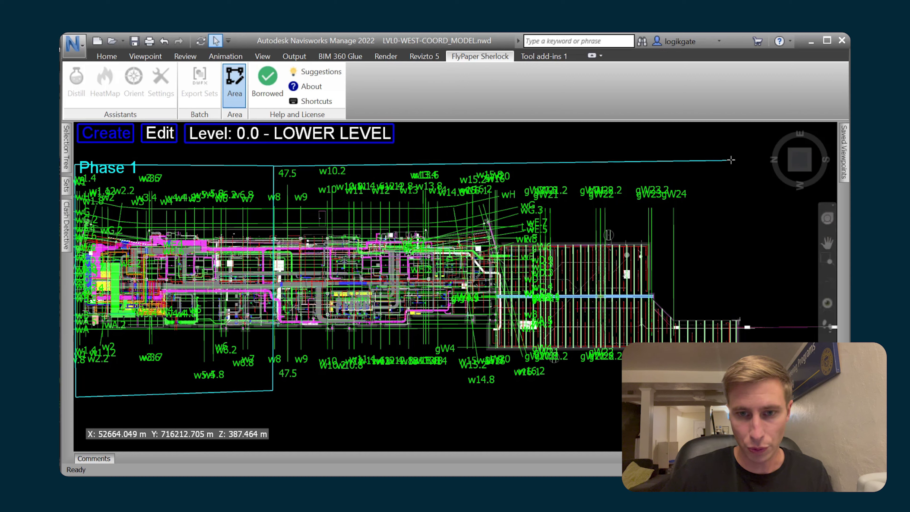
pyautogui.click(740, 157)
pyautogui.click(753, 378)
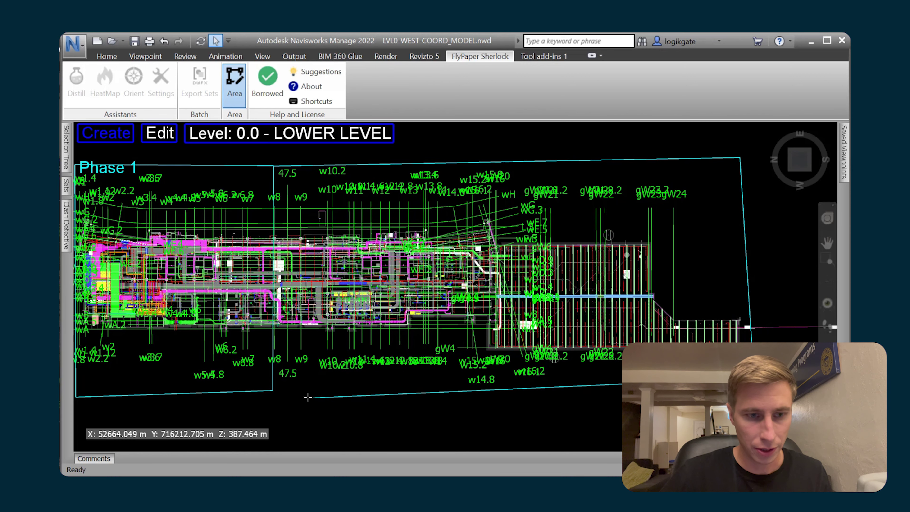
pyautogui.click(275, 390)
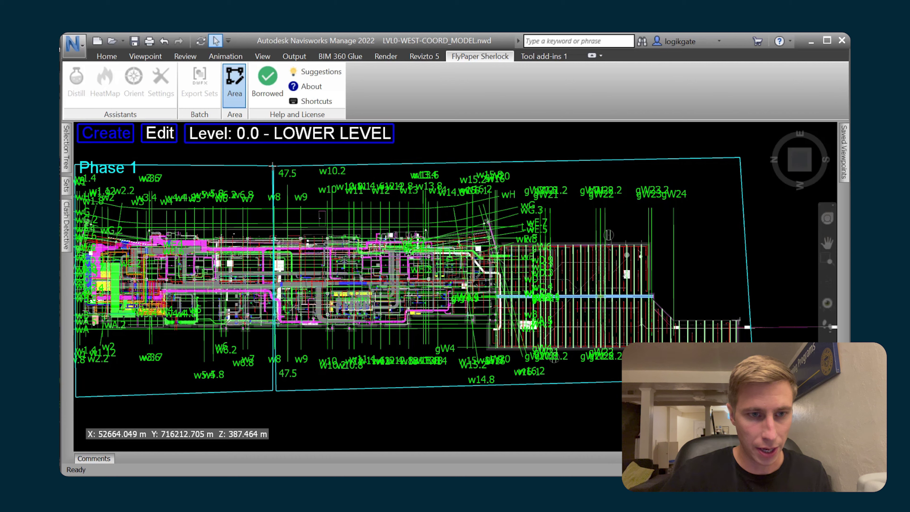
pyautogui.click(273, 165)
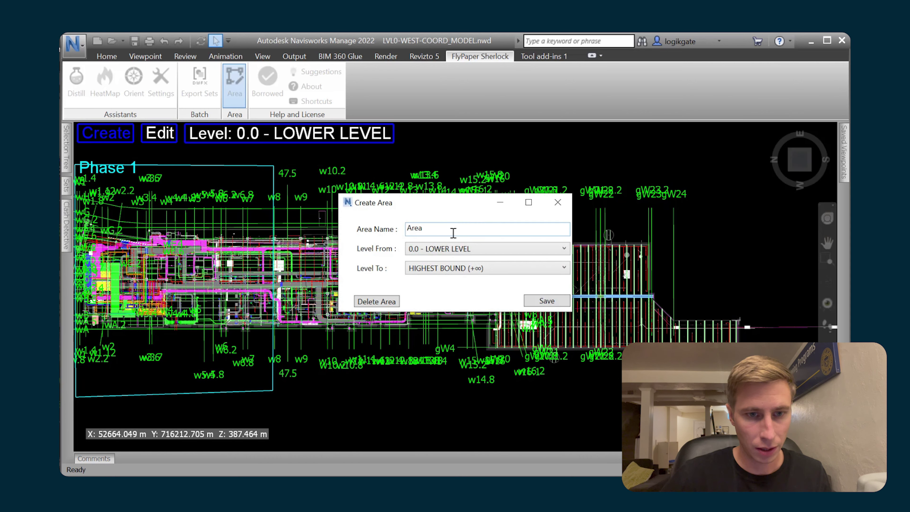
# Step: Save the new outline as area 'Phase 2', spanning LOWEST BOUND to HIGHEST BOUND
pyautogui.doubleClick(453, 233)
pyautogui.write('Phase 2')
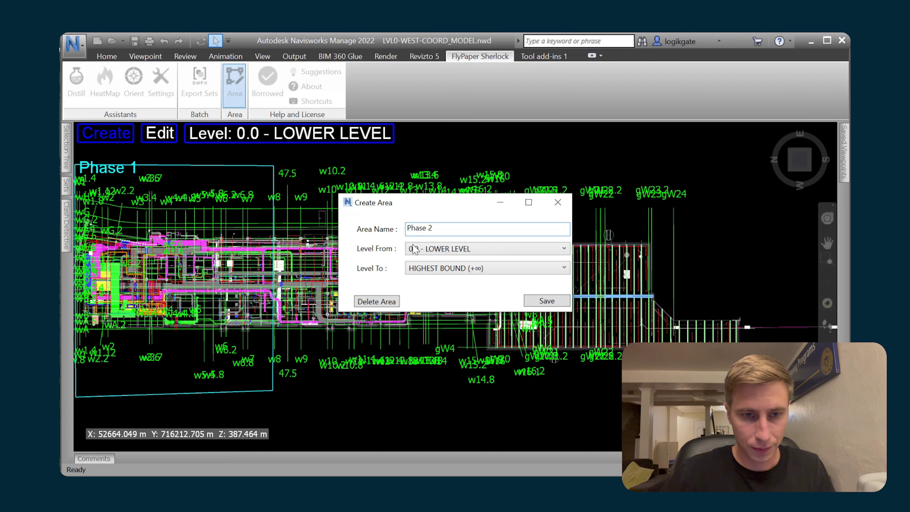
pyautogui.click(415, 249)
pyautogui.click(423, 261)
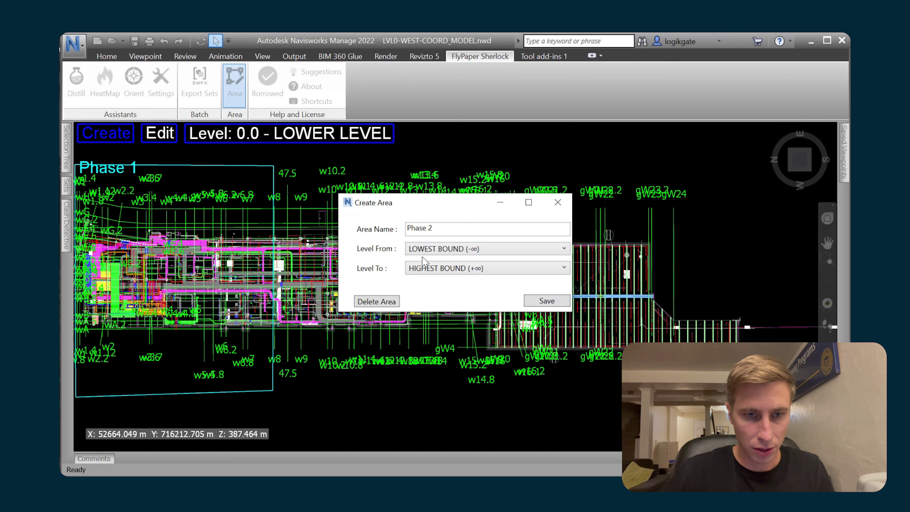
pyautogui.click(564, 303)
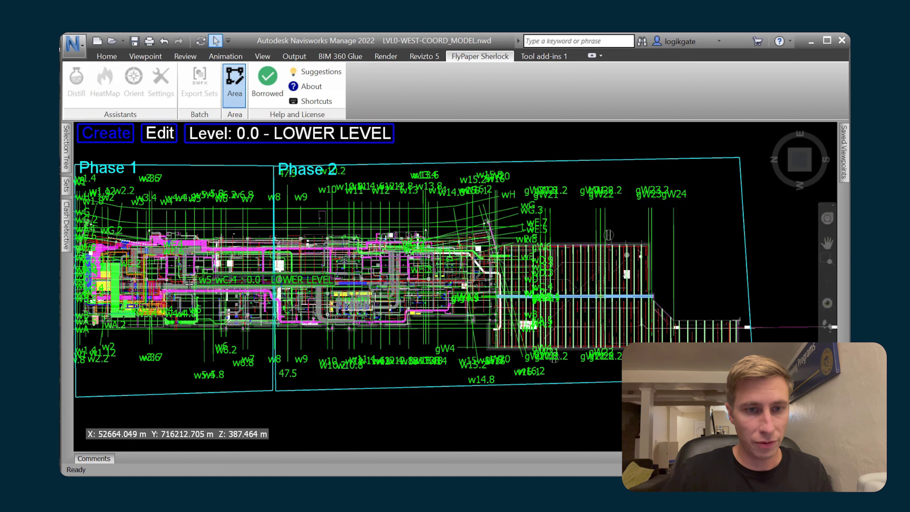
# Step: Add the Area code to Sherlock's group name template as 'Group {#} {Area}' and save it for this model
pyautogui.click(234, 84)
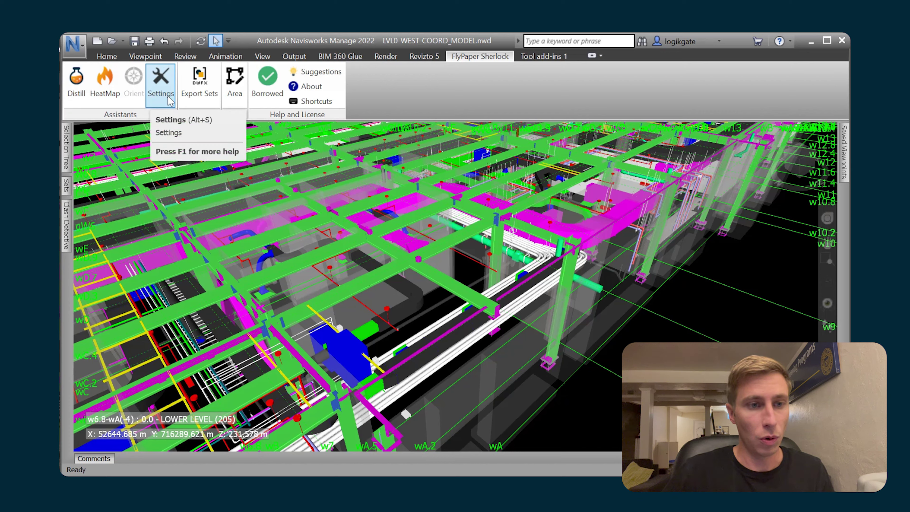
pyautogui.click(161, 85)
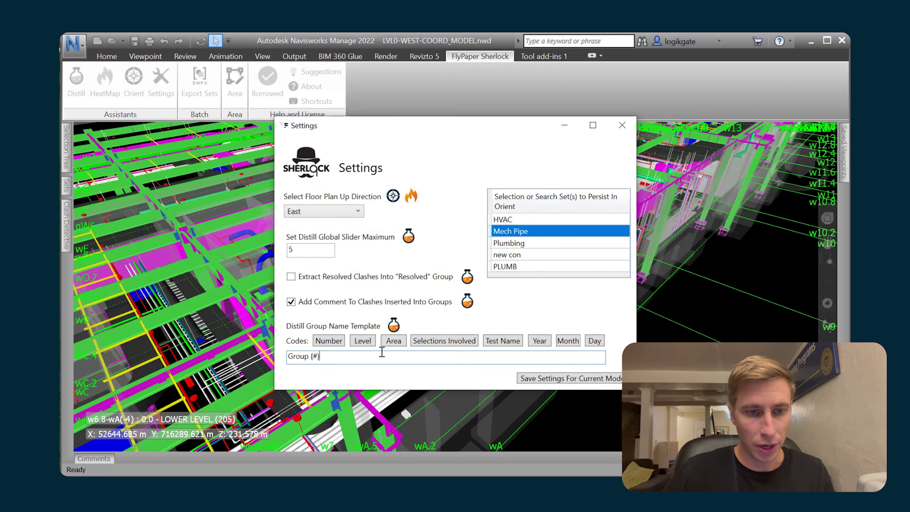
pyautogui.click(394, 341)
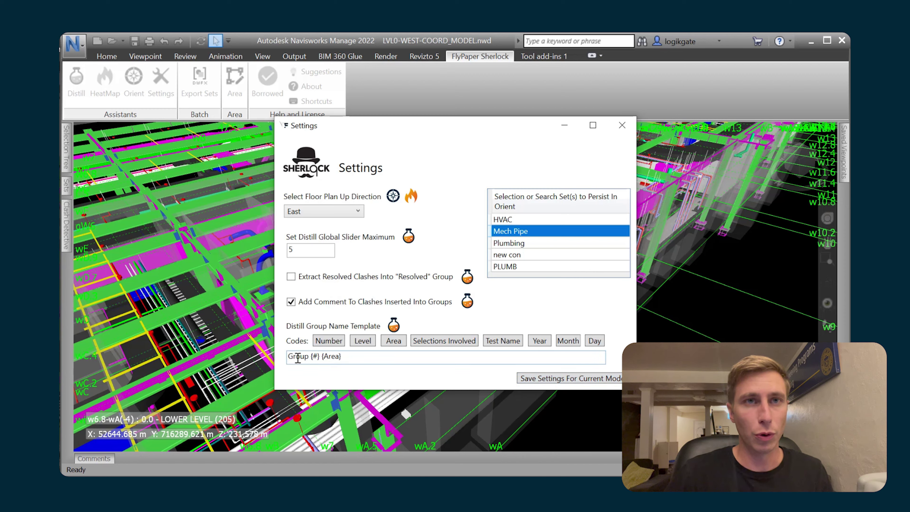
pyautogui.click(540, 388)
pyautogui.click(521, 318)
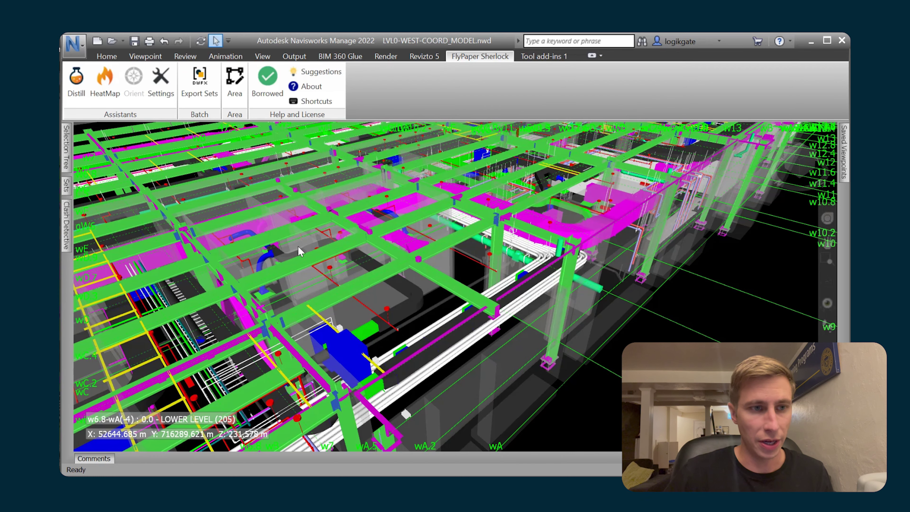
# Step: Distill only the 06-SMvsPL clash test, cutting its active clashes from 249 to 61
pyautogui.click(77, 83)
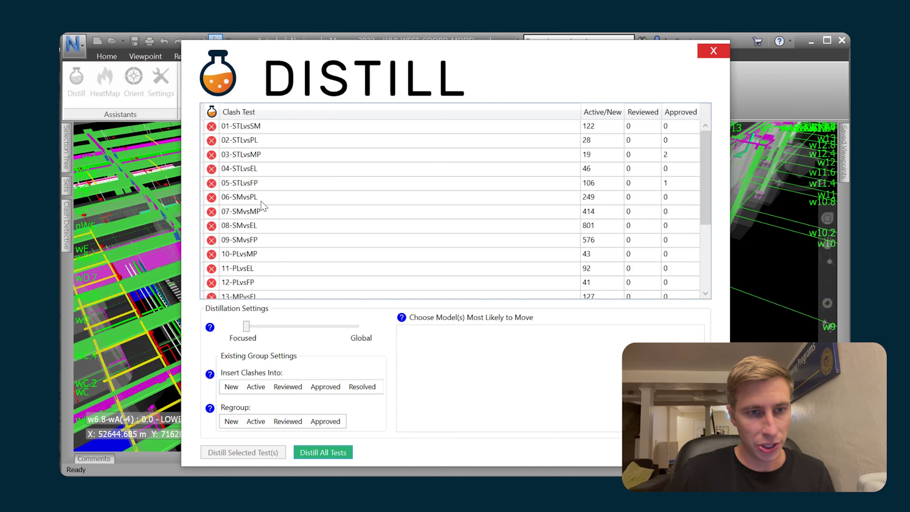
pyautogui.click(260, 197)
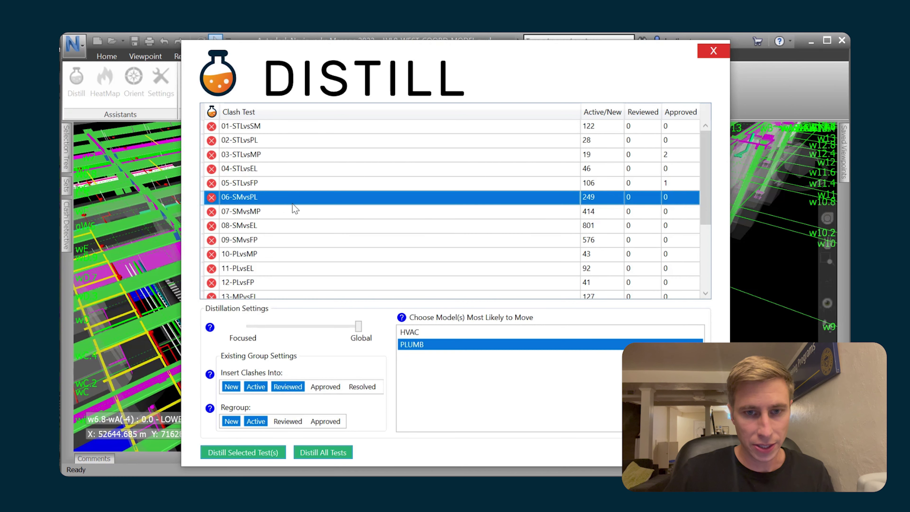
pyautogui.click(251, 452)
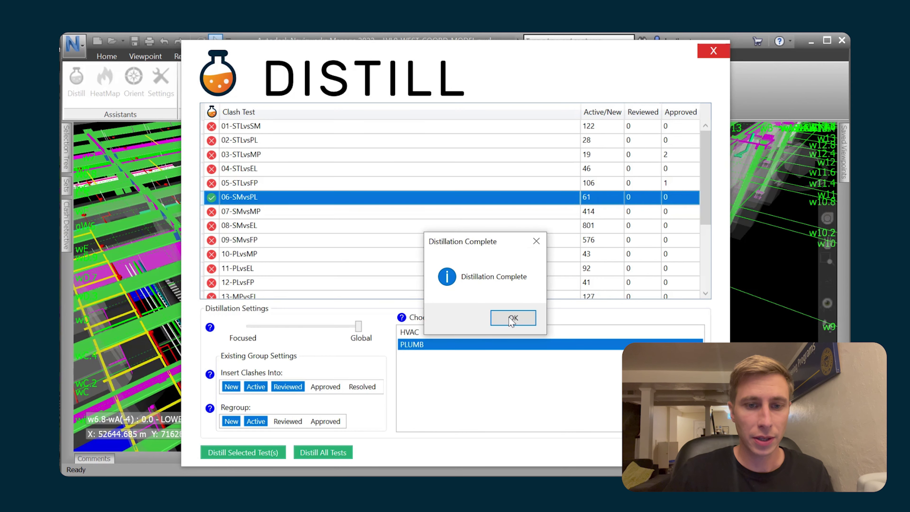
pyautogui.click(513, 318)
pyautogui.click(713, 51)
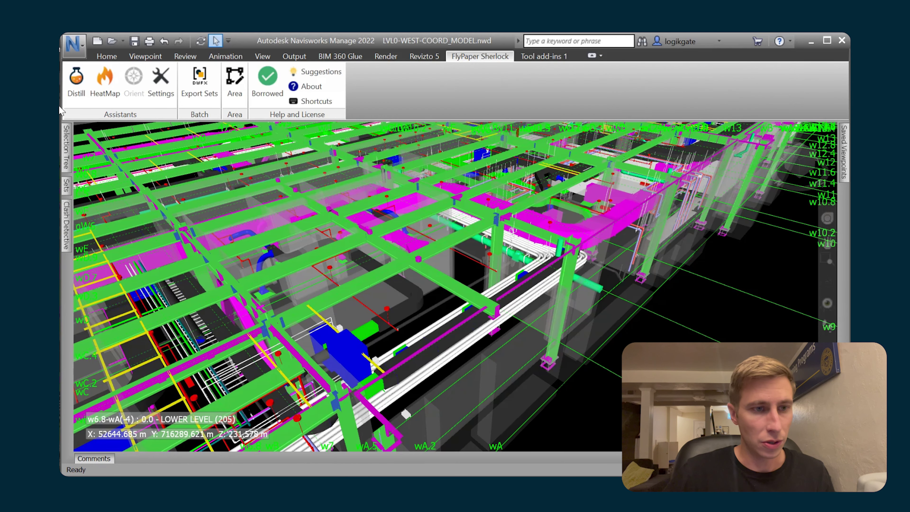
# Step: Show 06-SMvsPL's clash groups in a widened panel, named like 'Group 6897 Phase 1'
pyautogui.moveTo(68, 221)
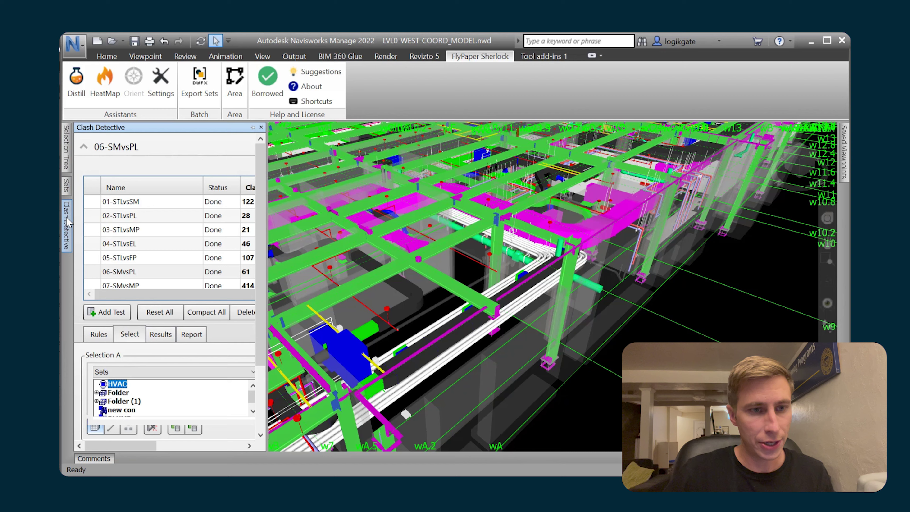
pyautogui.moveTo(266, 134); pyautogui.dragTo(464, 134)
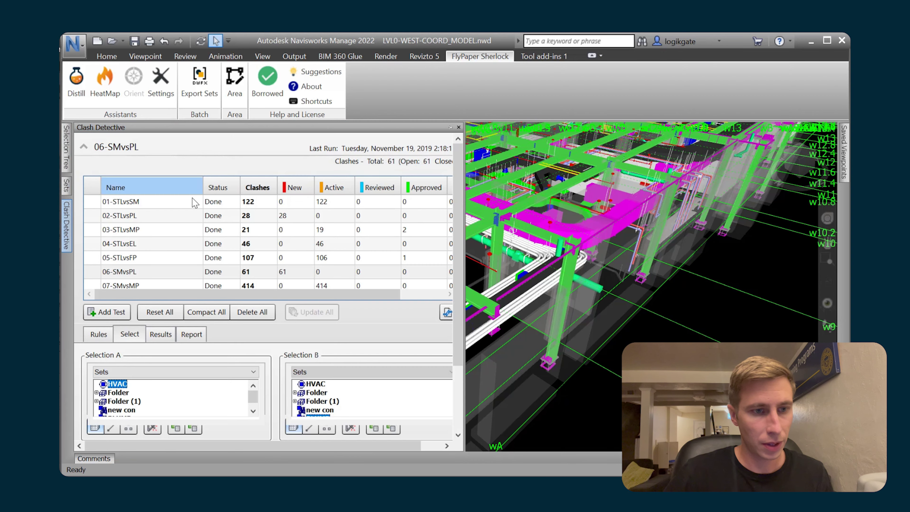
pyautogui.scroll(-1, 168, 253)
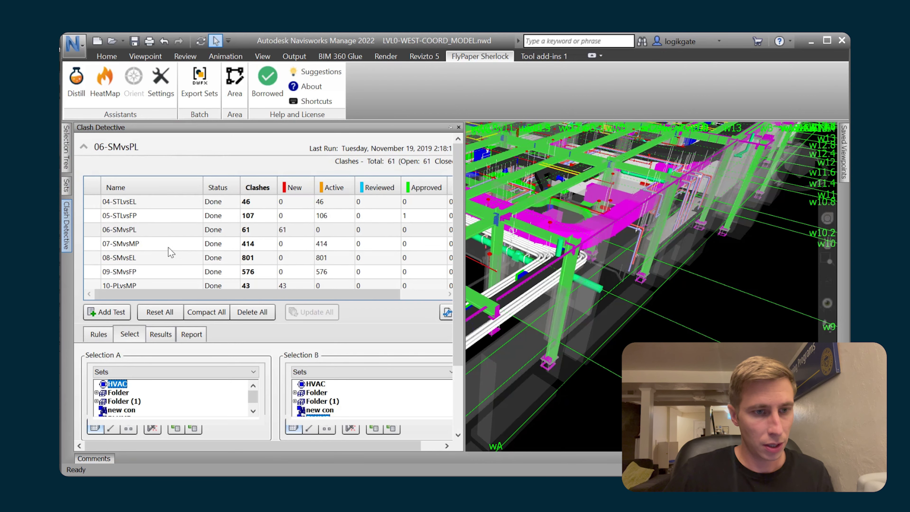
pyautogui.click(152, 231)
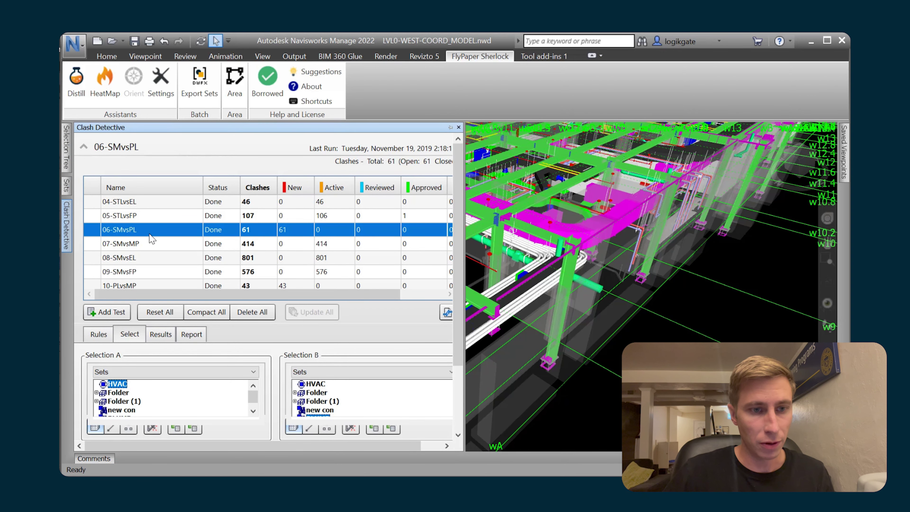
pyautogui.click(161, 334)
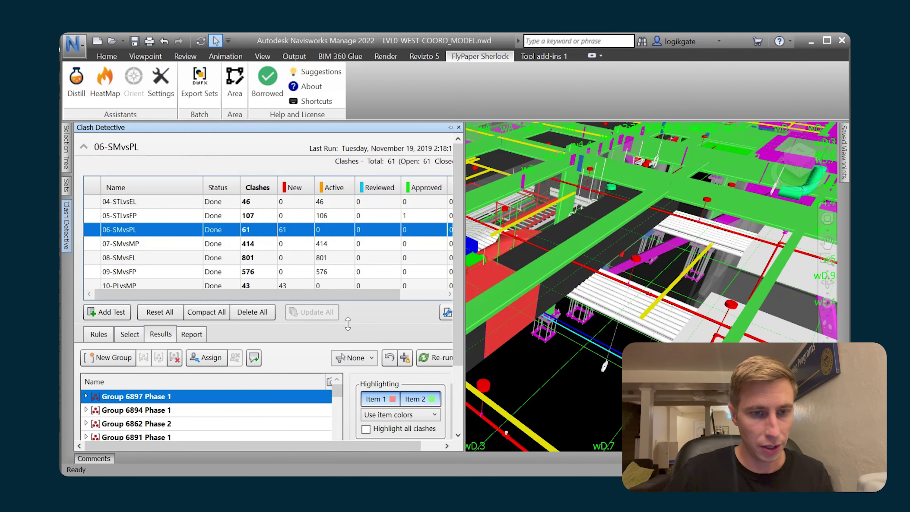
pyautogui.moveTo(347, 323); pyautogui.dragTo(346, 231)
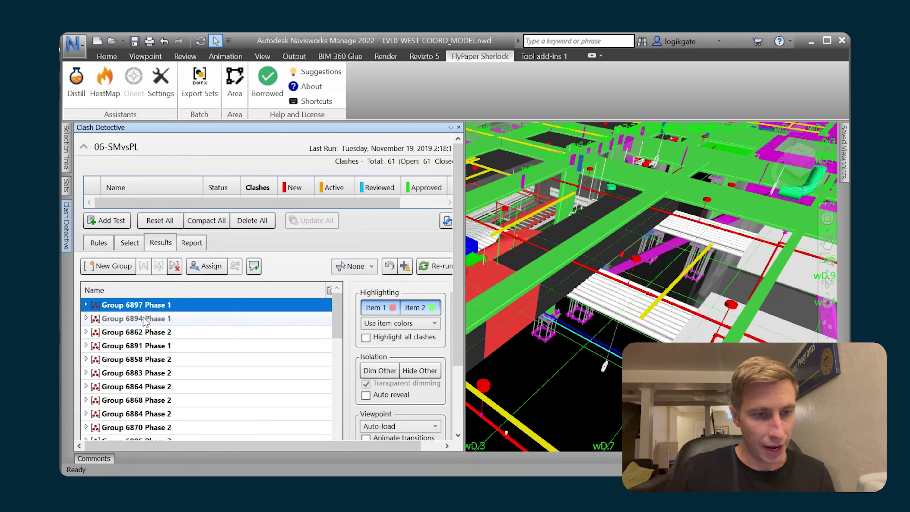